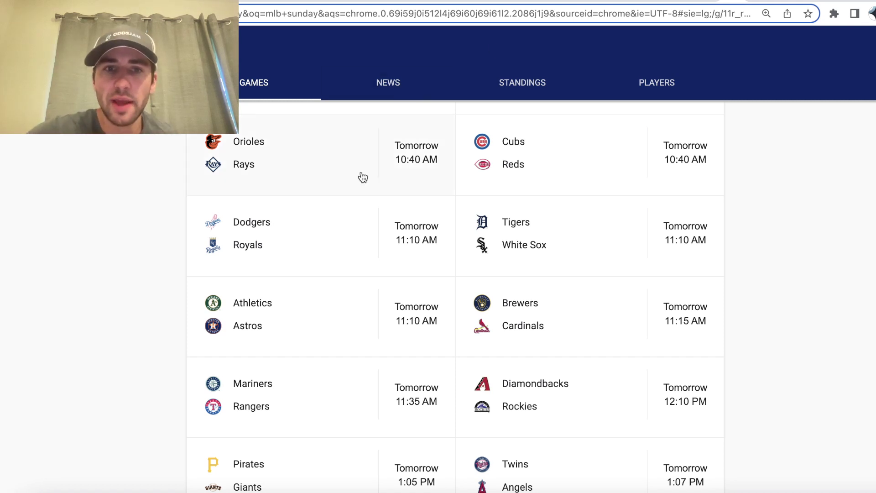
- Review tomorrow's MLB schedule in Google, then move to the OddsJam positive EV bets page
scroll(362, 425, "down", 4)
scroll(362, 431, "up", 3)
scroll(362, 430, "up", 2)
left_click(753, 5)
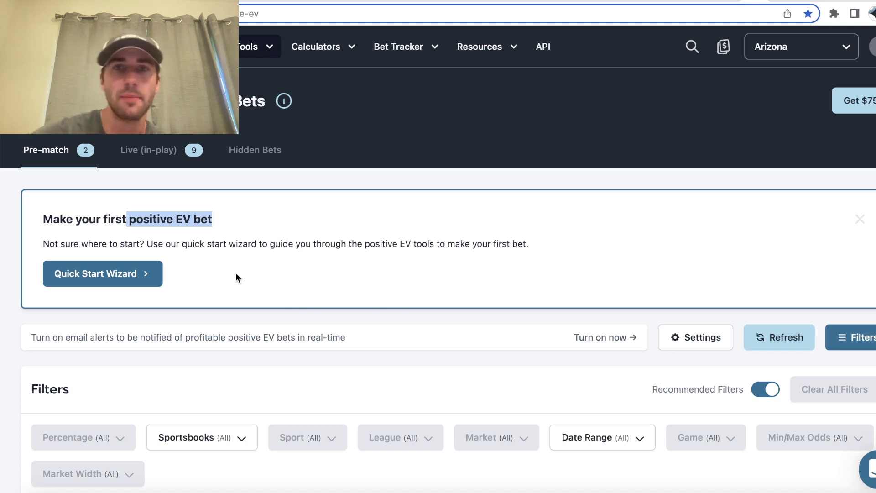
- Scroll down to the 2.86% Rangers vs Mariners Over 8 +115 bet and its seven-sportsbook odds comparison
scroll(314, 260, "down", 2)
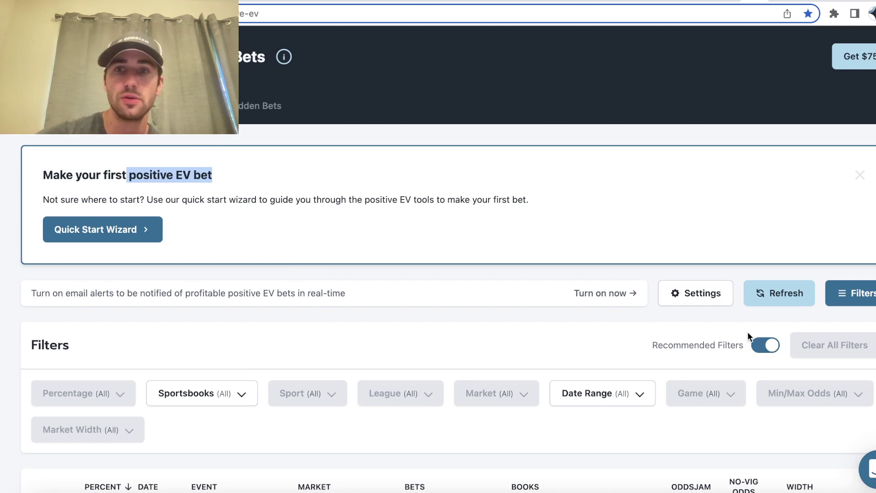
scroll(748, 333, "down", 4)
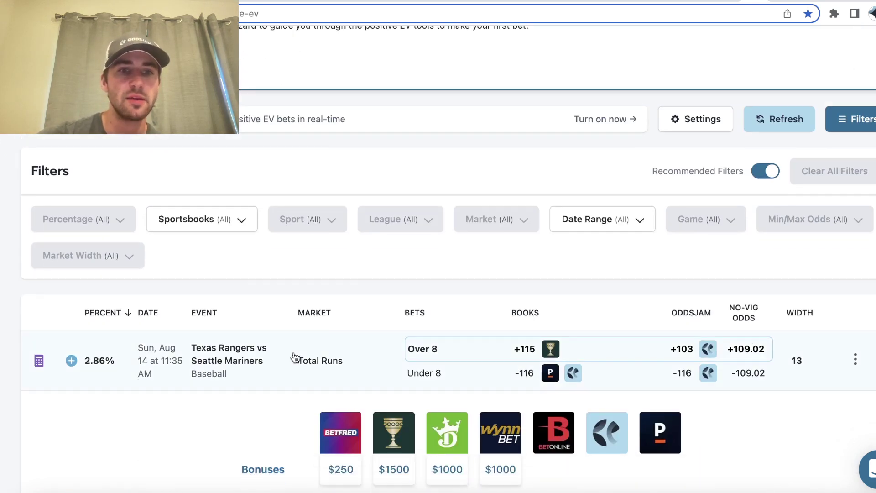
scroll(407, 352, "down", 2)
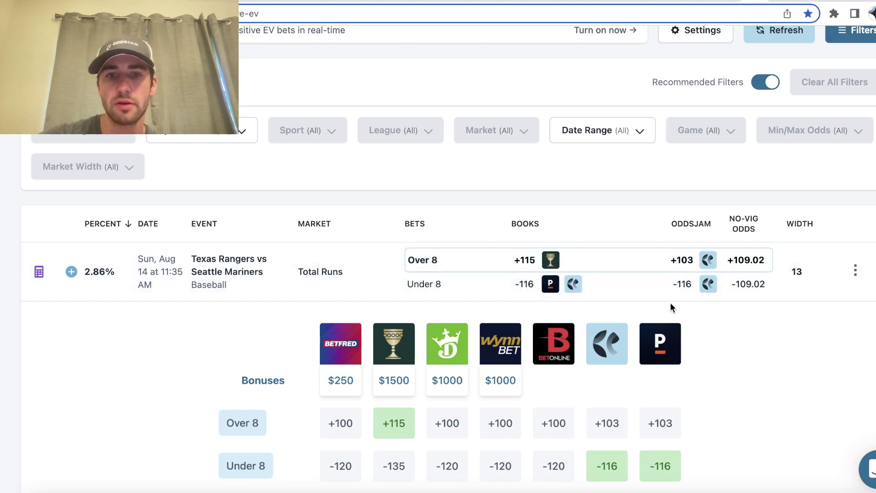
scroll(671, 303, "down", 2)
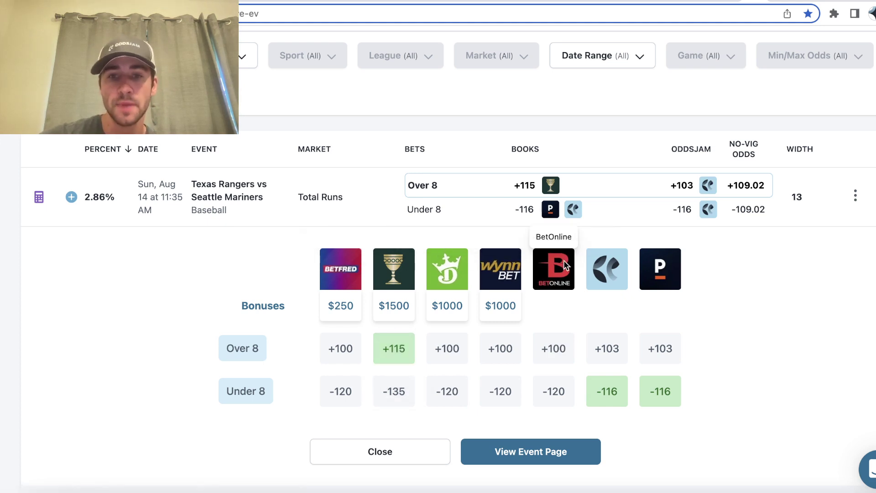
- Compute +109.09 no-vig fair odds for +100 and -120 in the calculator, then return to the breakdown
key("ctrl+Tab")
left_click(117, 247)
type("+100")
key("Tab")
type("-120")
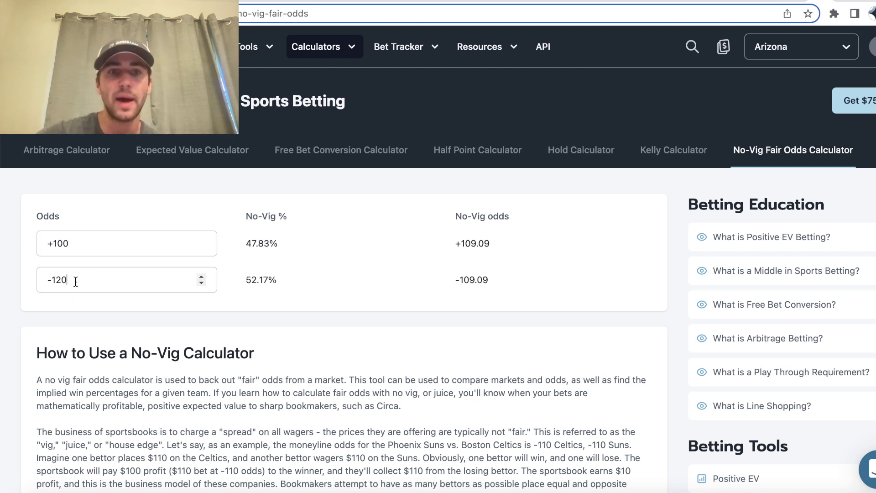
triple_click(467, 240)
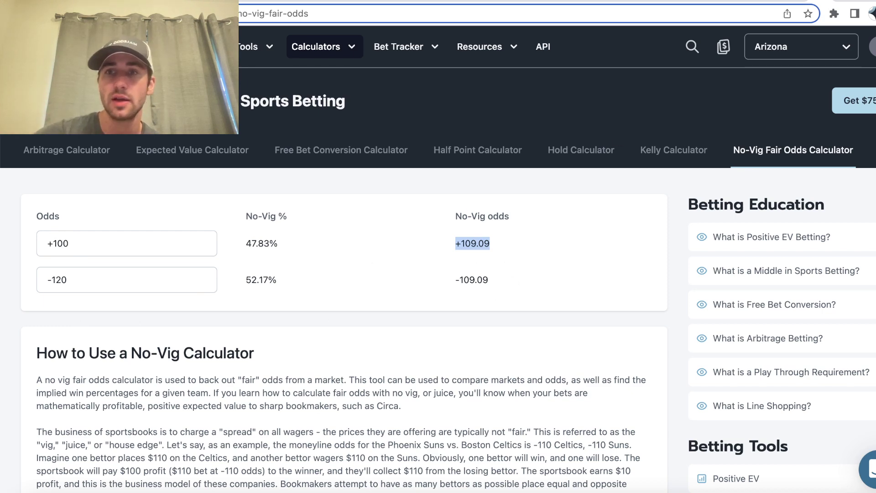
key("ctrl+Tab")
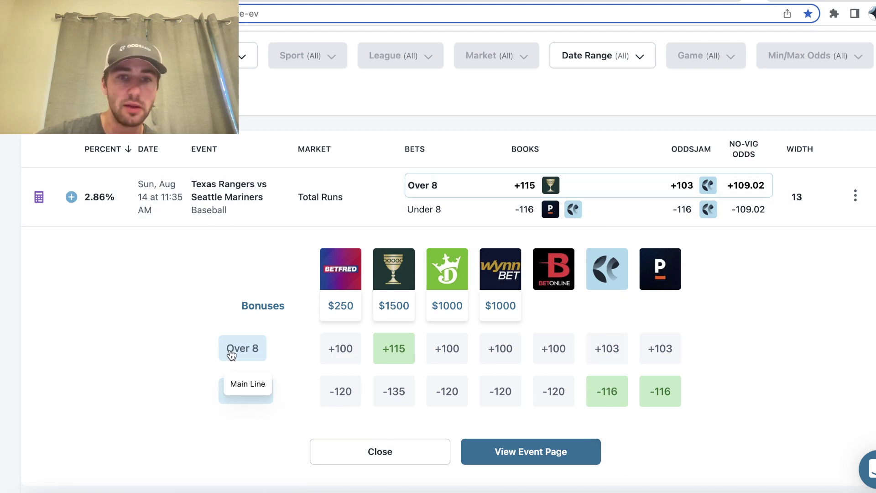
left_click(824, 1)
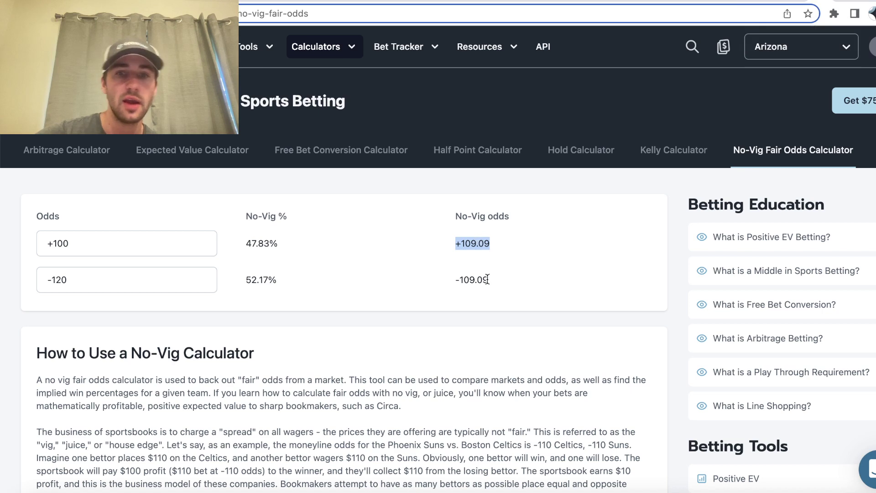
left_click(753, 0)
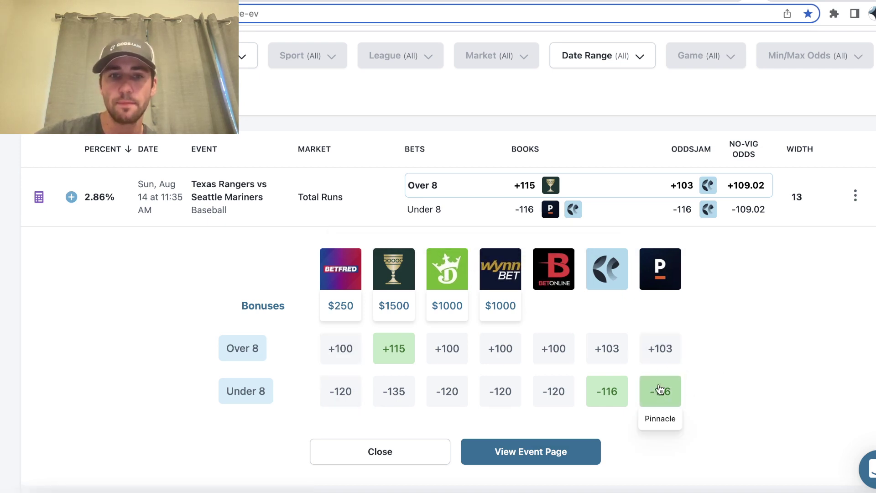
- Change the calculator odds to +103 and -116 and compare with the listed +109.02 Over 8 fair odds
left_click(820, 3)
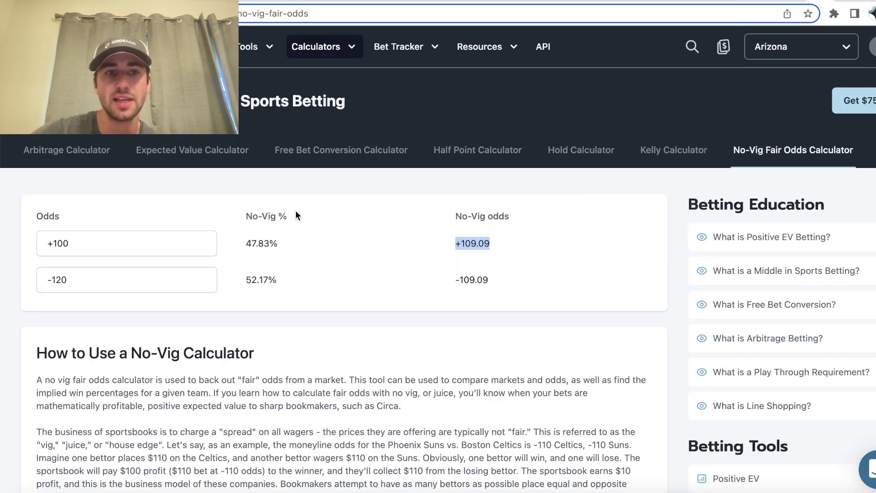
left_click(120, 252)
key("BackSpace")
type("3")
key("Tab")
type("-116")
left_click(570, 2)
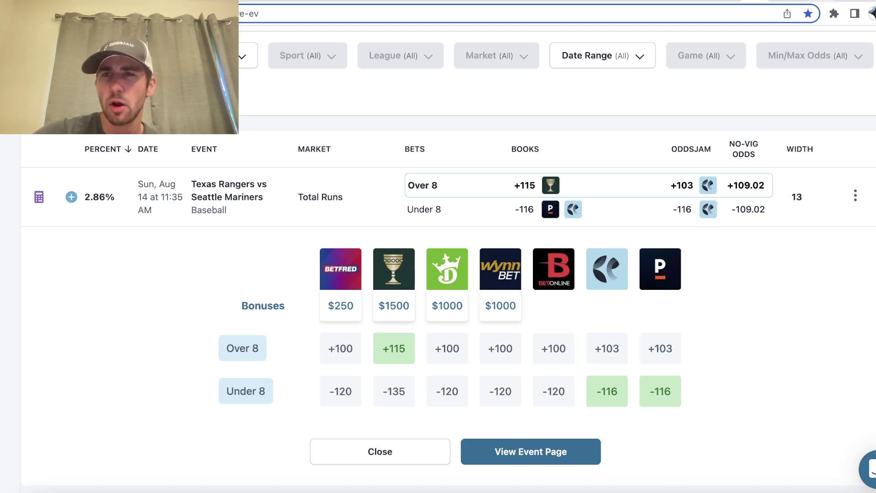
key("ctrl+Tab")
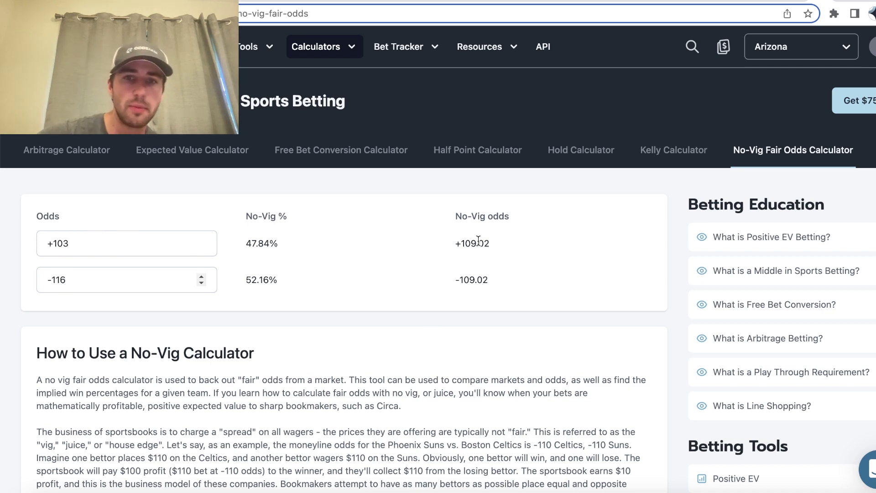
key("ctrl+shift+Tab")
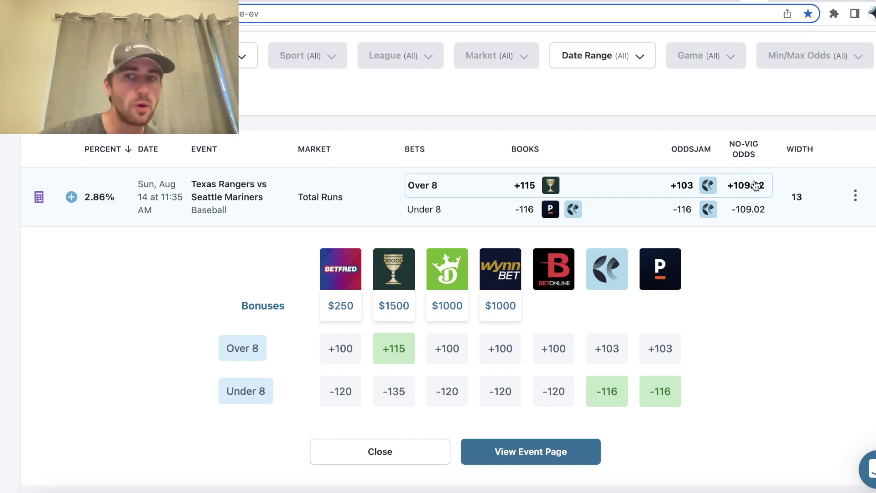
- Review Caesars' Success confirmation for the $1,500 Over 8 bet at +115, then return to OddsJam
key("ctrl+Tab")
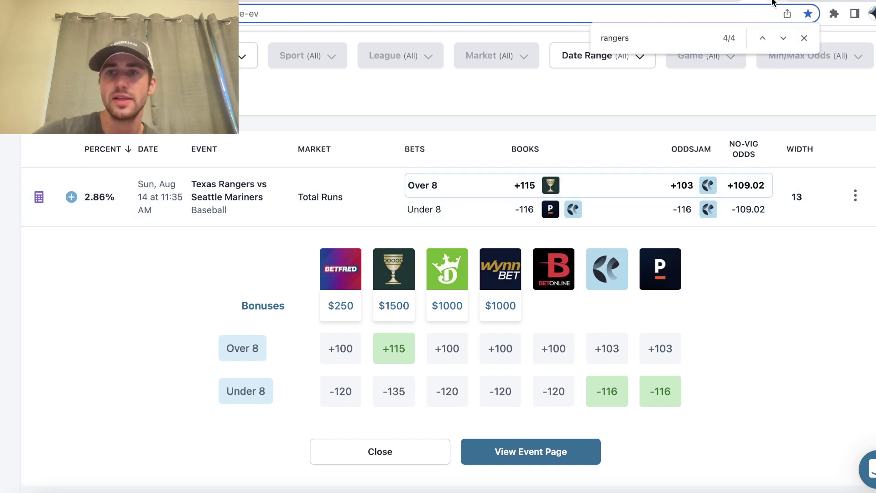
scroll(592, 288, "down", 10)
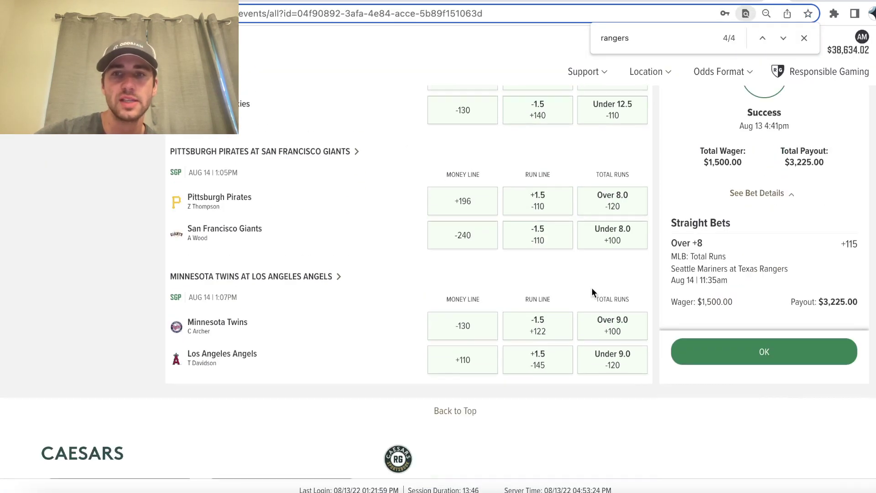
scroll(657, 266, "up", 6)
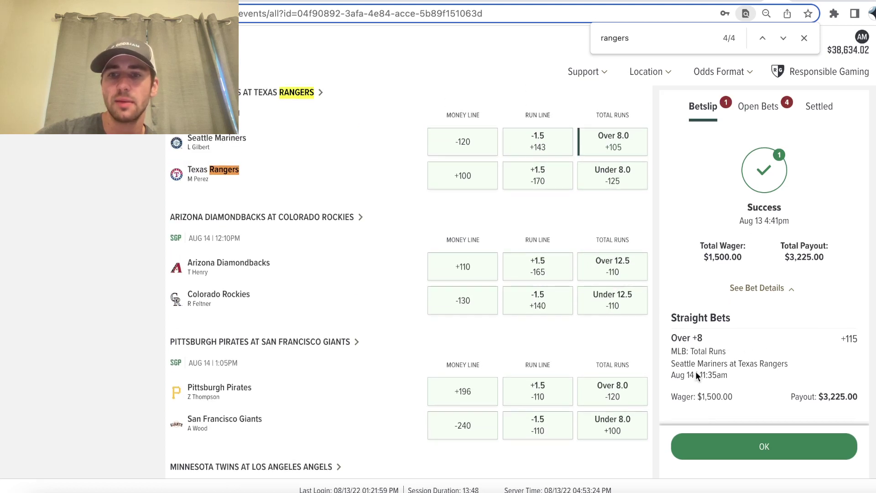
scroll(716, 355, "down", 4)
scroll(629, 348, "down", 3)
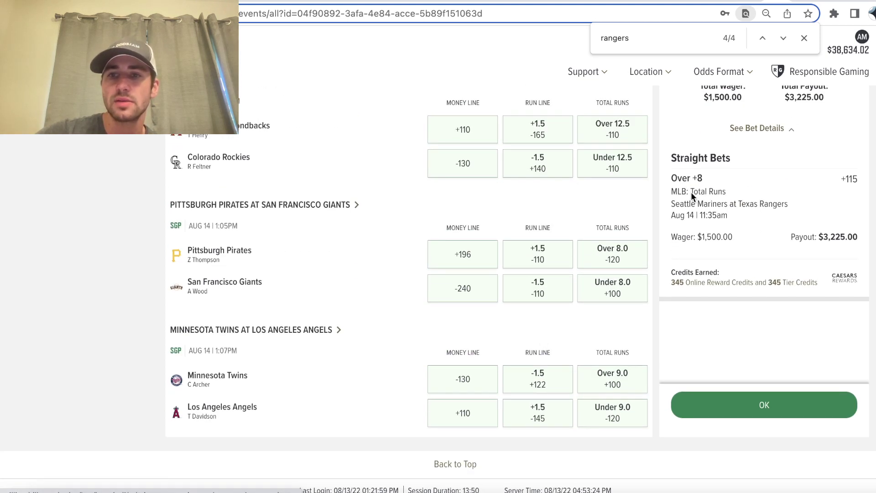
scroll(736, 208, "up", 3)
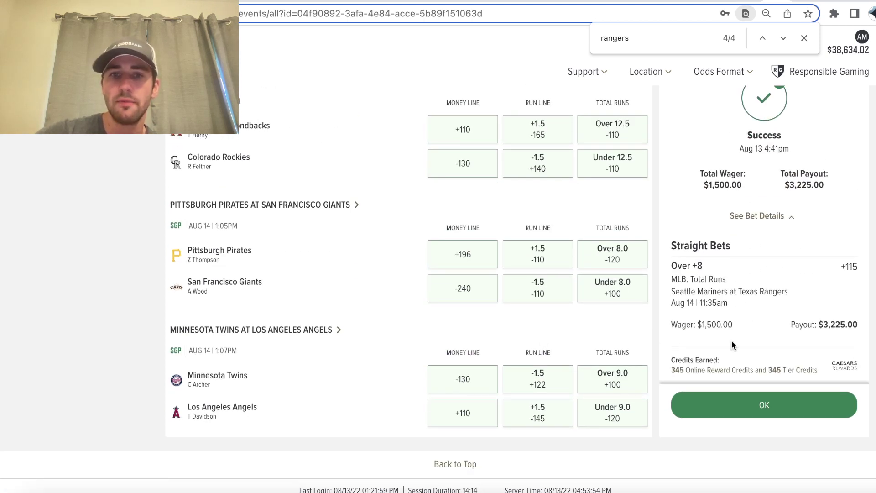
scroll(752, 307, "up", 1)
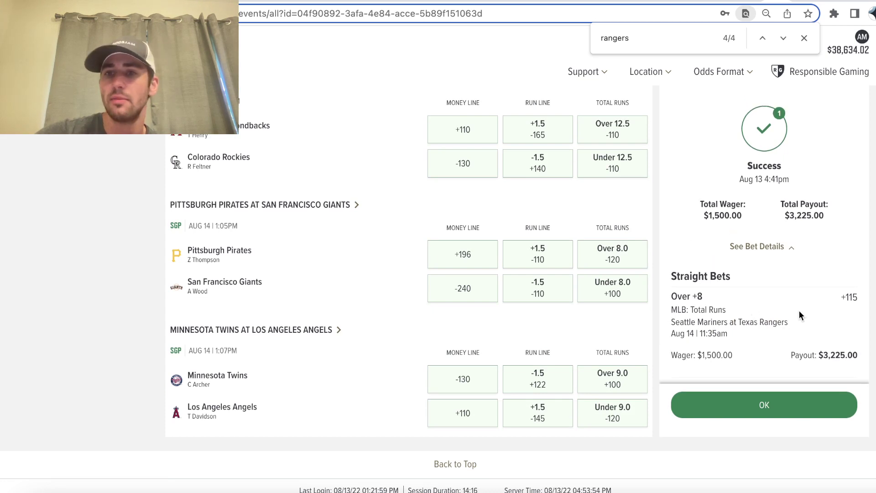
left_click(469, 251)
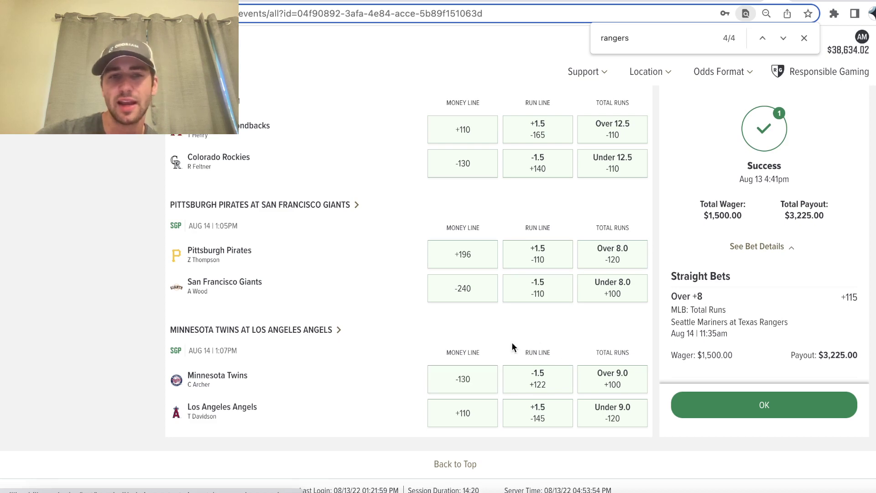
scroll(538, 306, "down", 10)
scroll(538, 305, "up", 5)
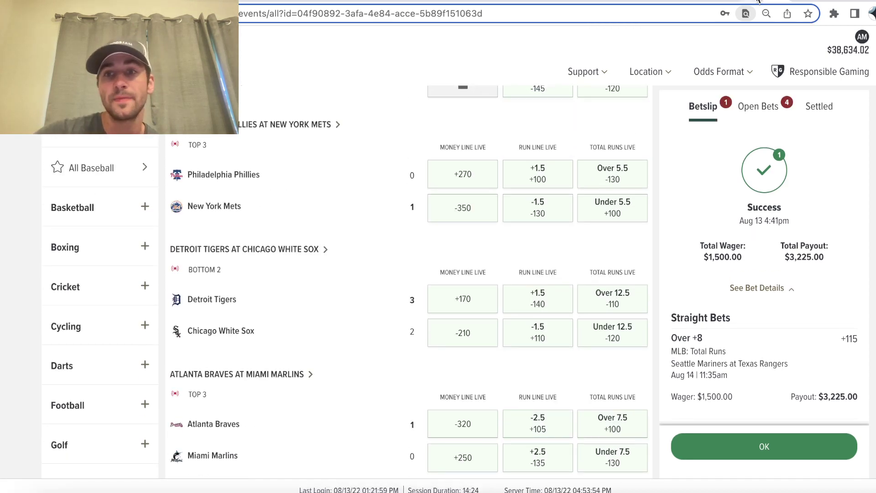
key("ctrl+Tab")
scroll(408, 144, "up", 8)
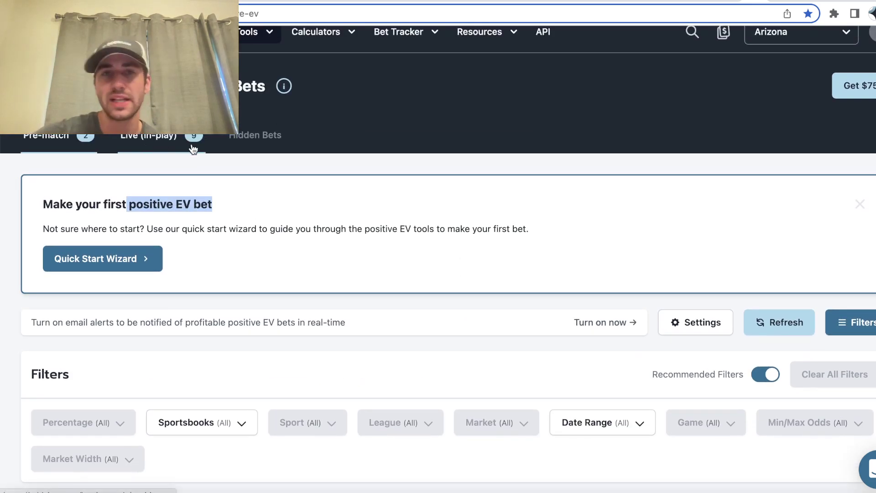
- Check the Rangers–Mariners odds table, then start editing cell A2 in the EV tracker sheet
scroll(264, 269, "down", 3)
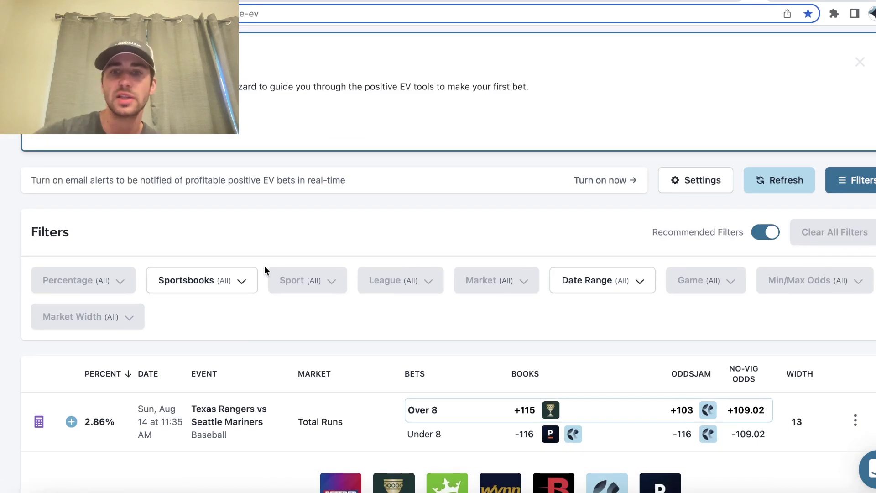
scroll(264, 267, "down", 4)
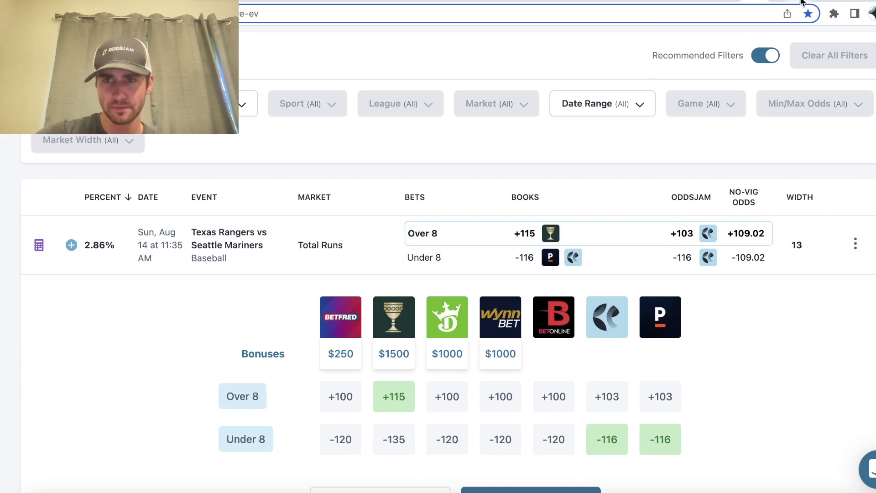
left_click(802, 2)
left_click(106, 157)
double_click(65, 149)
- Delete the .5 so A2 reads 'o8 Rangers Mariners', then select the EV % cell B2
key("BackSpace")
key("Return")
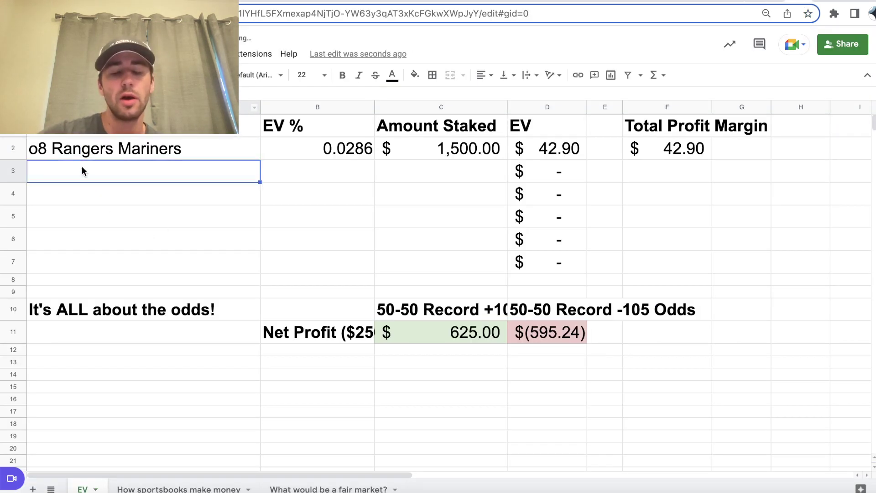
left_click(339, 155)
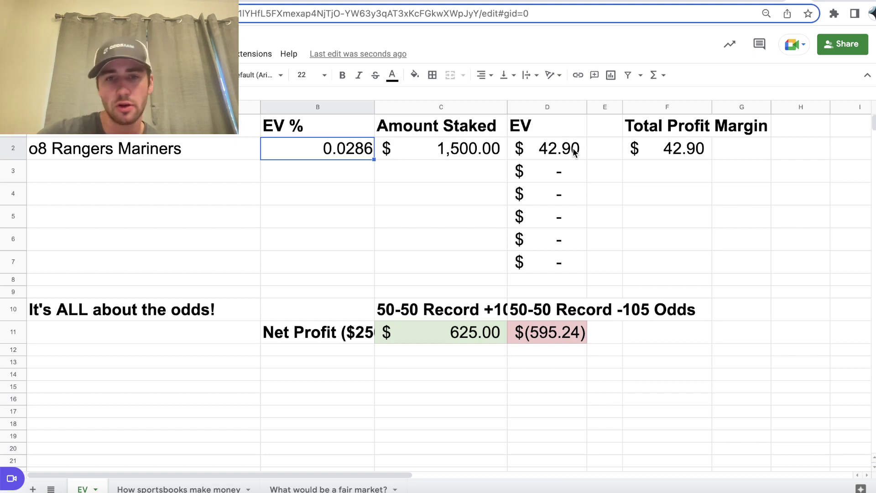
- Go back to OddsJam and scroll to the expanded odds table and View Event Page button
key("ctrl+Tab")
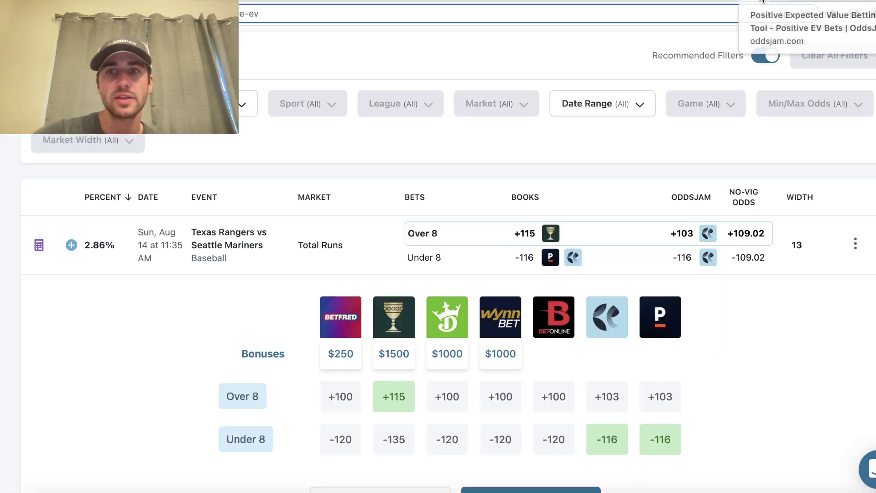
scroll(528, 262, "down", 7)
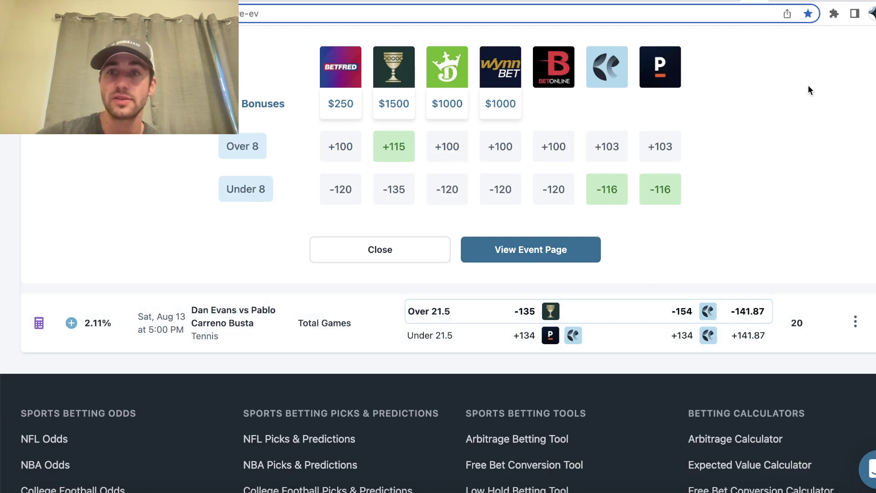
- Review Caesars' Open Bets list showing the active $1,500 Over 8 Mariners–Rangers wager at +115
left_click(781, 3)
left_click(771, 108)
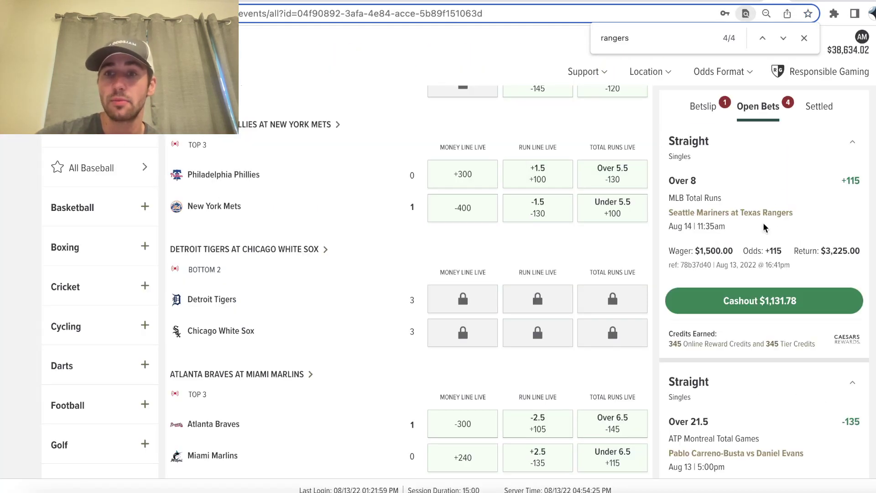
scroll(757, 382, "down", 15)
scroll(757, 382, "up", 10)
scroll(730, 243, "up", 1)
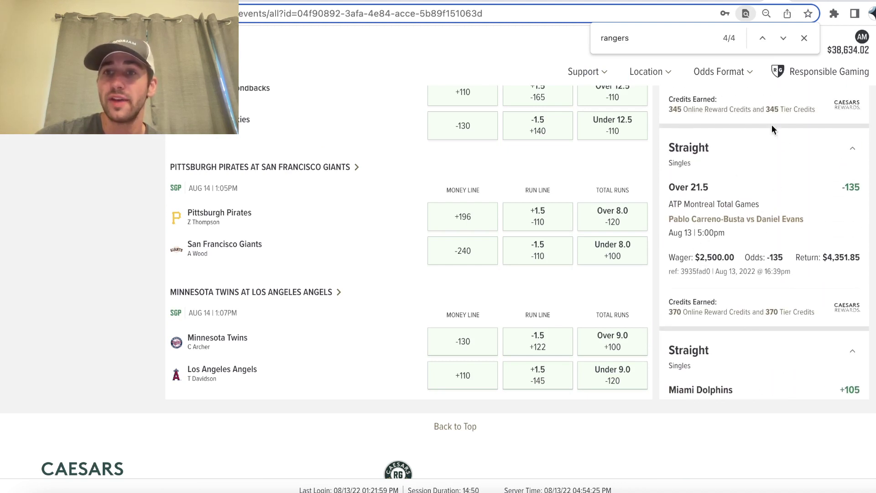
- In OddsJam, view Caesars' +115 Over 8 topping the +100 to +103 prices elsewhere
left_click(753, 5)
scroll(457, 310, "up", 13)
scroll(662, 401, "down", 5)
scroll(654, 402, "down", 6)
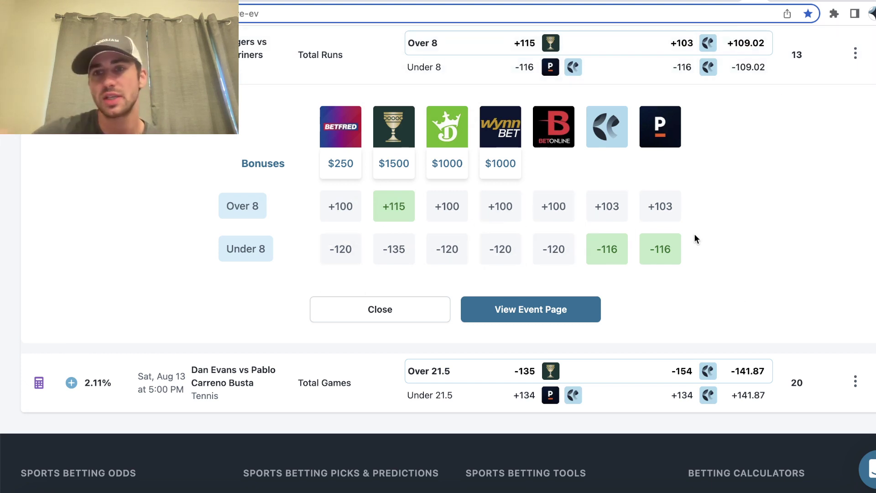
- Glance at Caesars, then scroll OddsJam up to the filters and the 2.86% Rangers–Mariners row
left_click(774, 3)
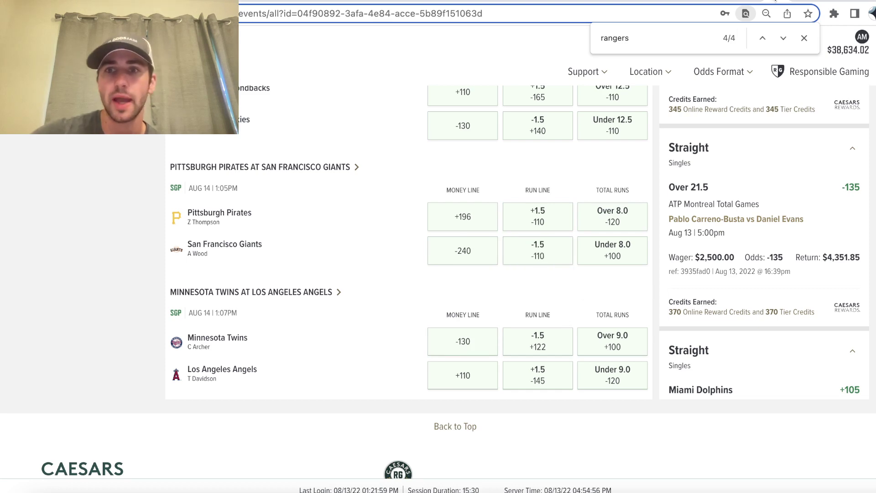
left_click(764, 2)
scroll(637, 263, "up", 6)
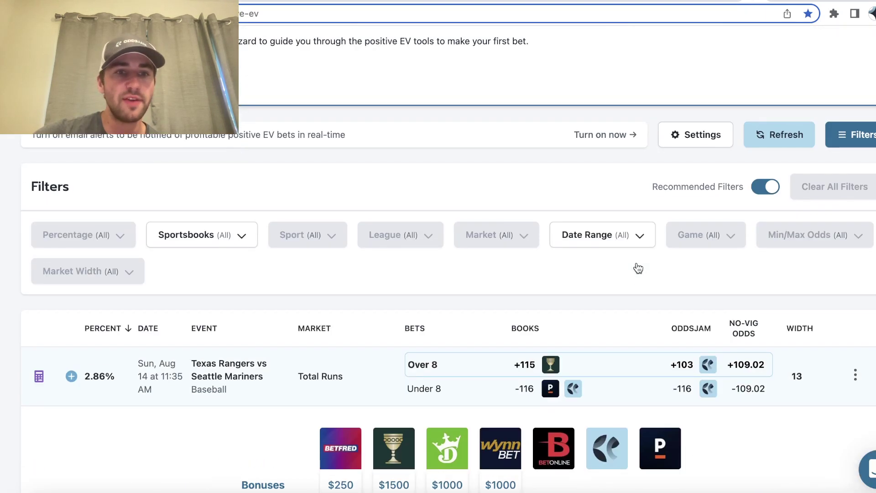